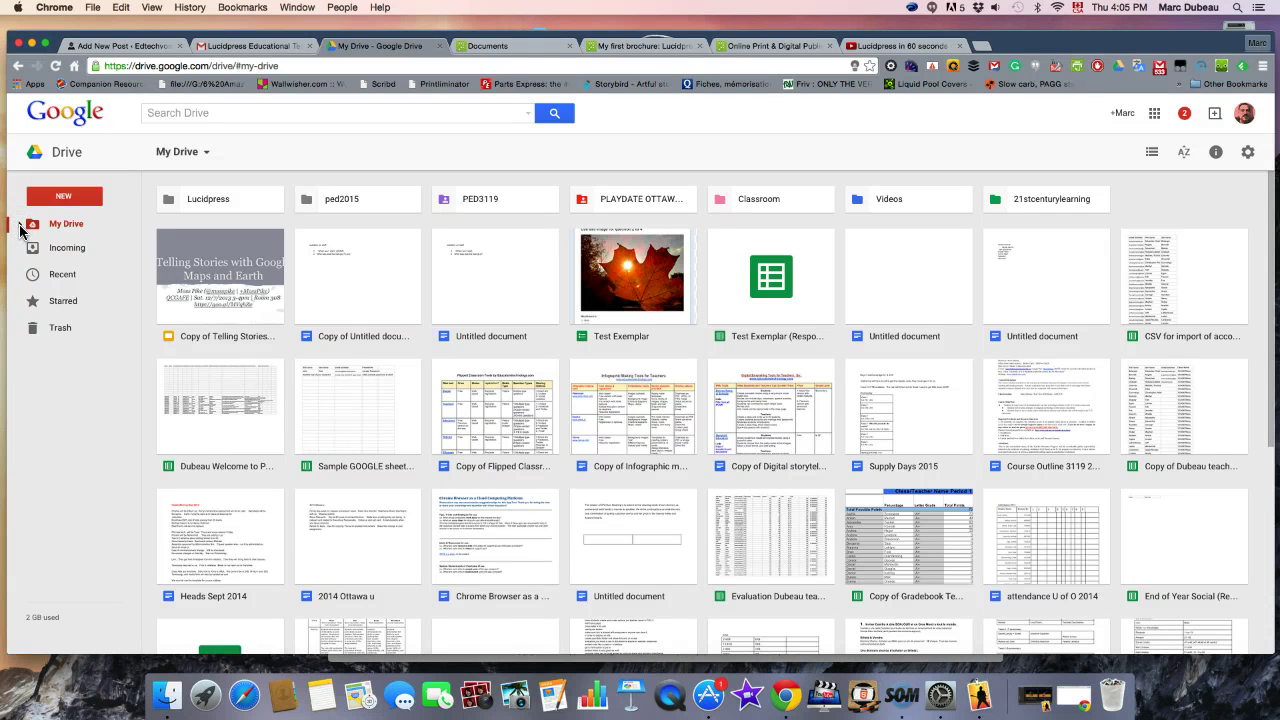
Step: Expand My Drive to list its Lucidpress, Classroom, ped2015 and Videos folders
{"action": "left_click", "coordinate": [22, 229]}
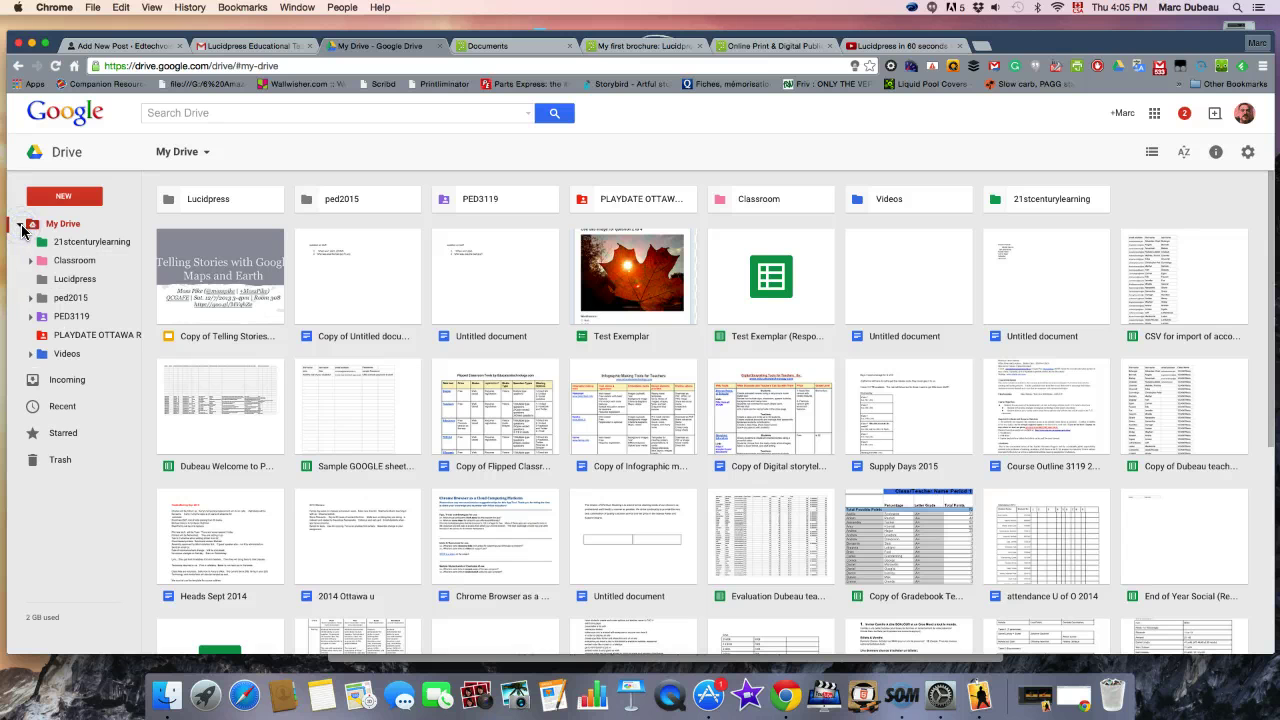
{"action": "left_click", "coordinate": [62, 229]}
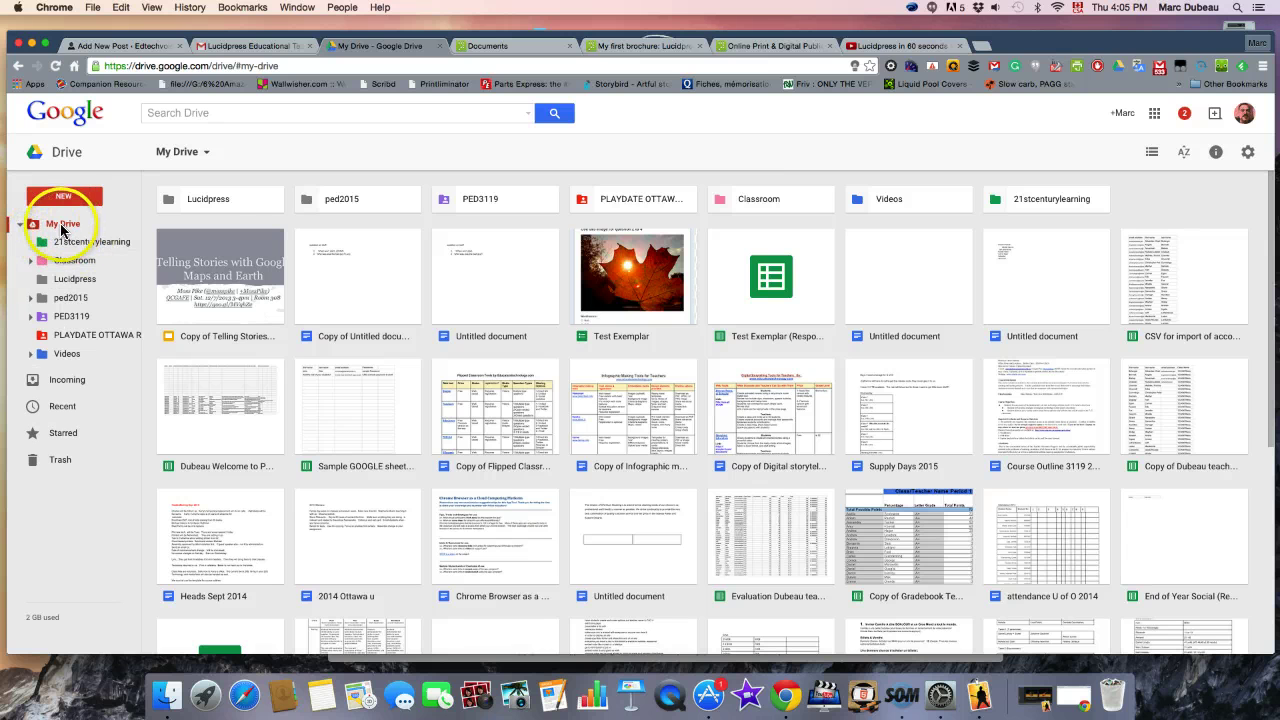
Step: Find Lucidpress under NEW > More, then go to the Lucidpress documents page
{"action": "left_click", "coordinate": [66, 200]}
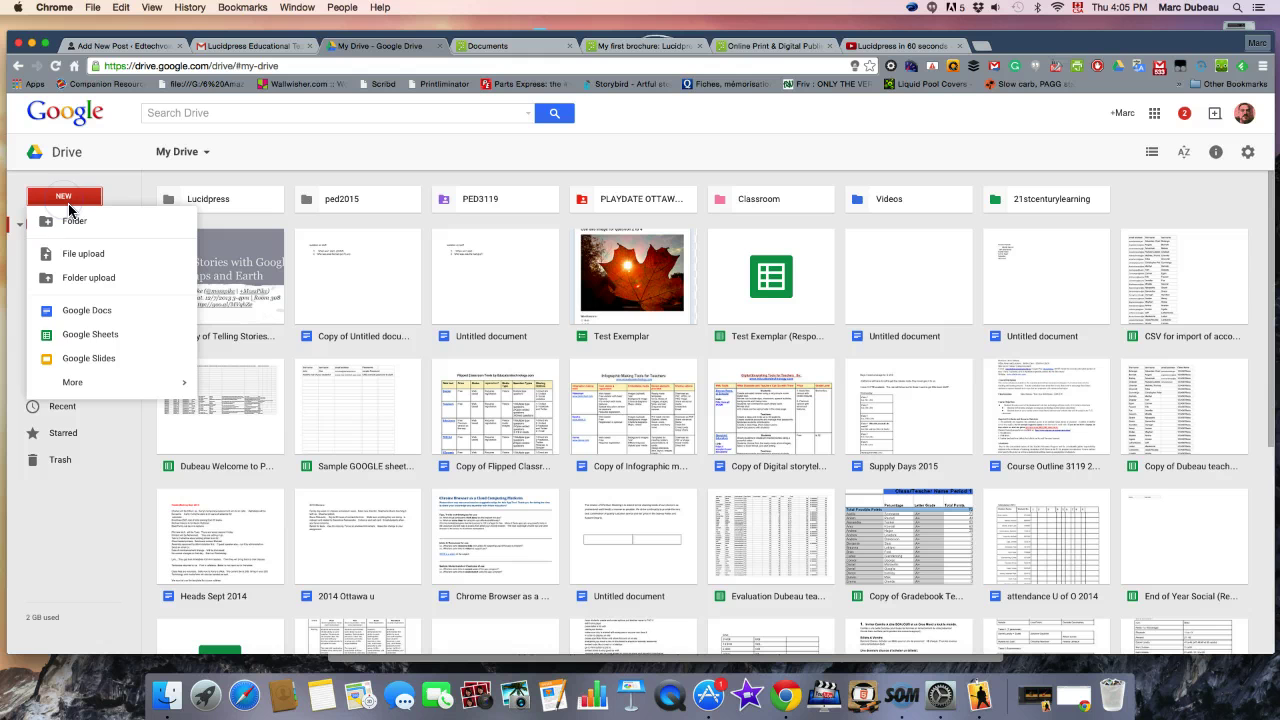
{"action": "mouse_move", "coordinate": [143, 387]}
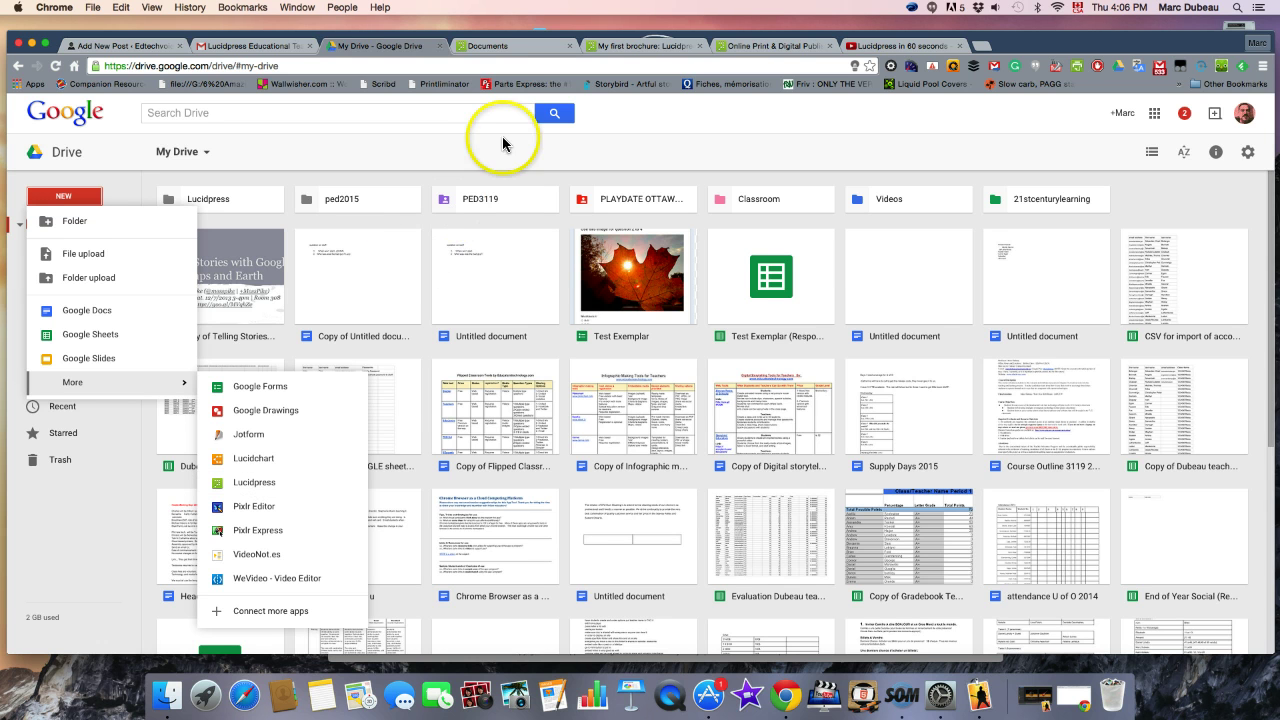
{"action": "left_click", "coordinate": [504, 48]}
{"action": "left_click", "coordinate": [522, 337]}
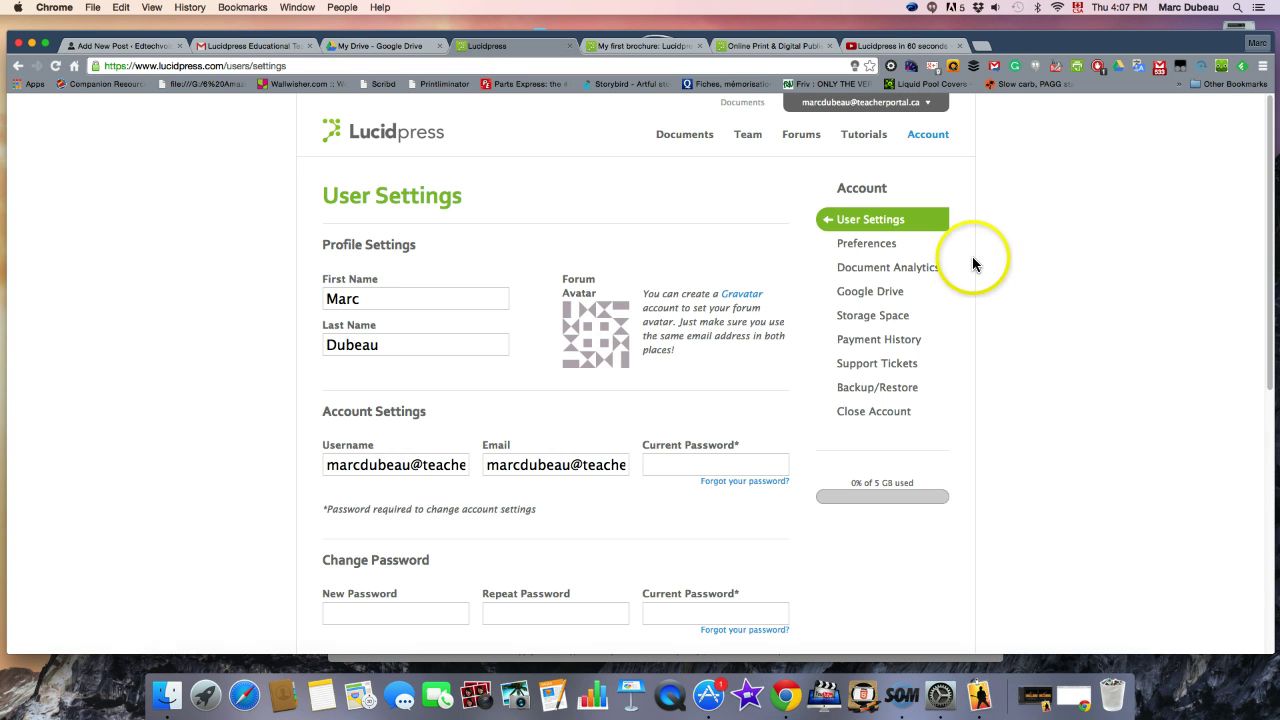
Step: Set Google Drive integration to auto-sync new documents and back up weekly, then save
{"action": "left_click", "coordinate": [889, 299]}
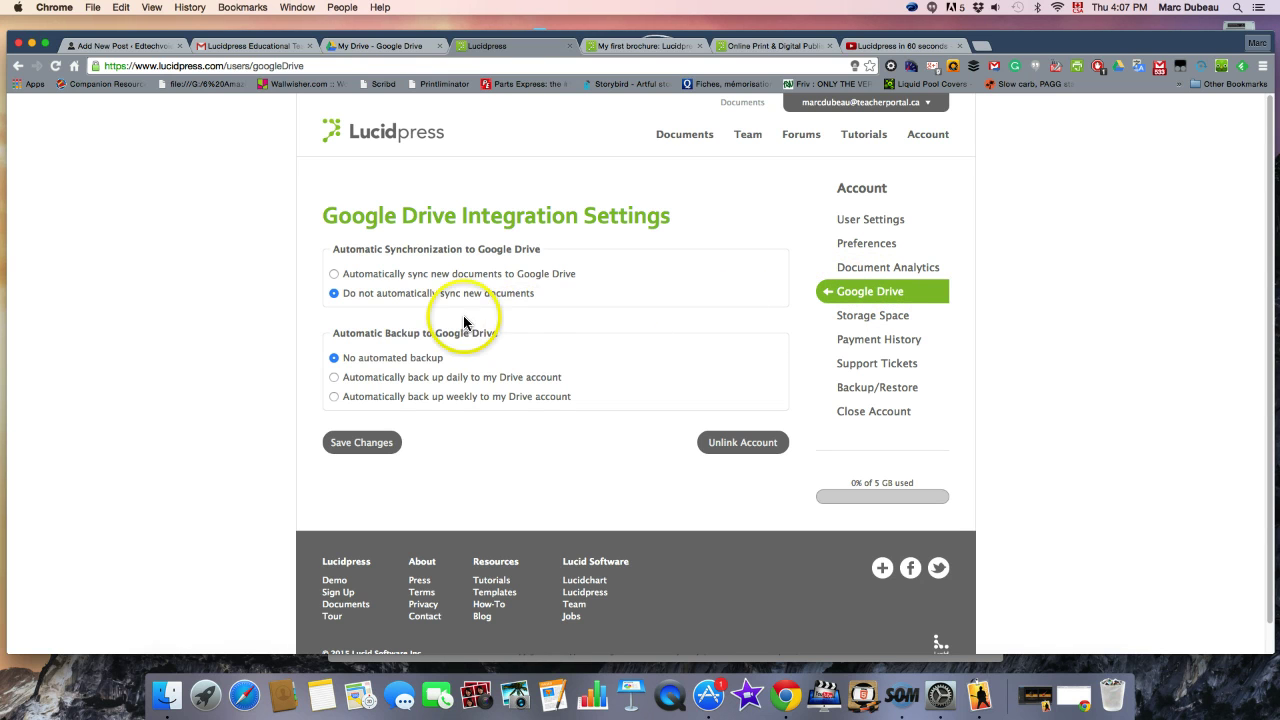
{"action": "left_click", "coordinate": [336, 276]}
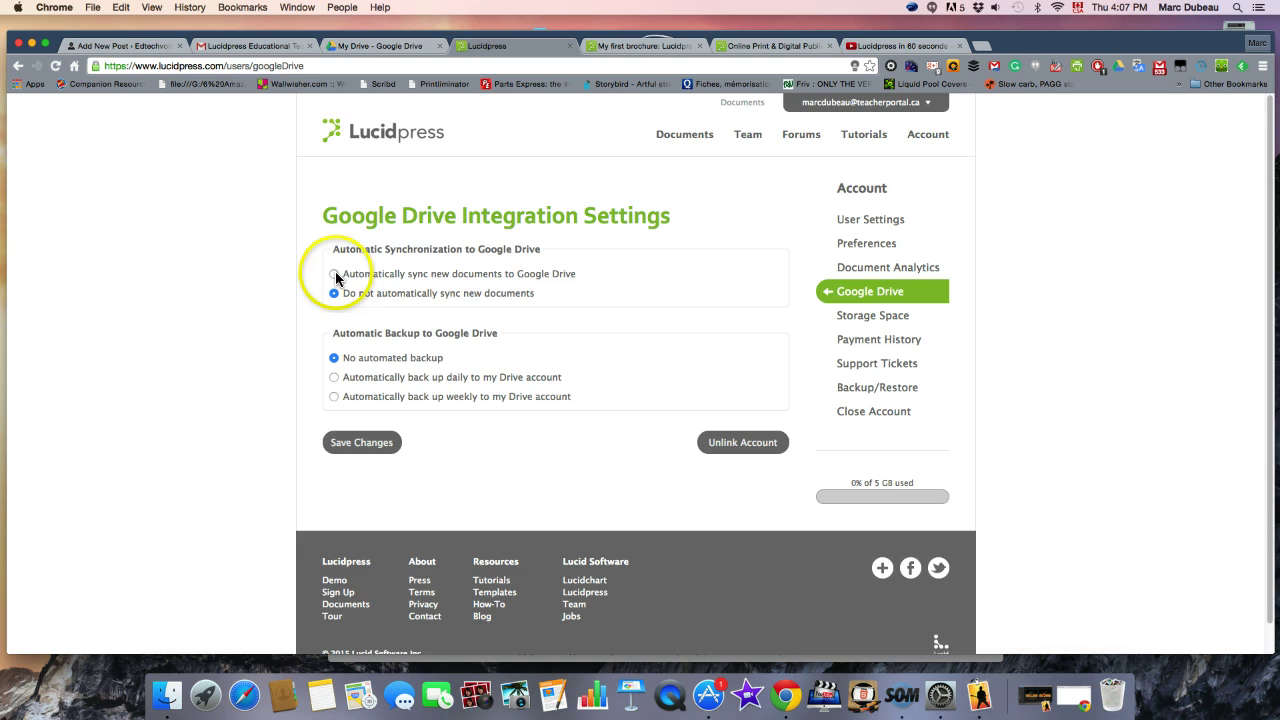
{"action": "left_click", "coordinate": [336, 276]}
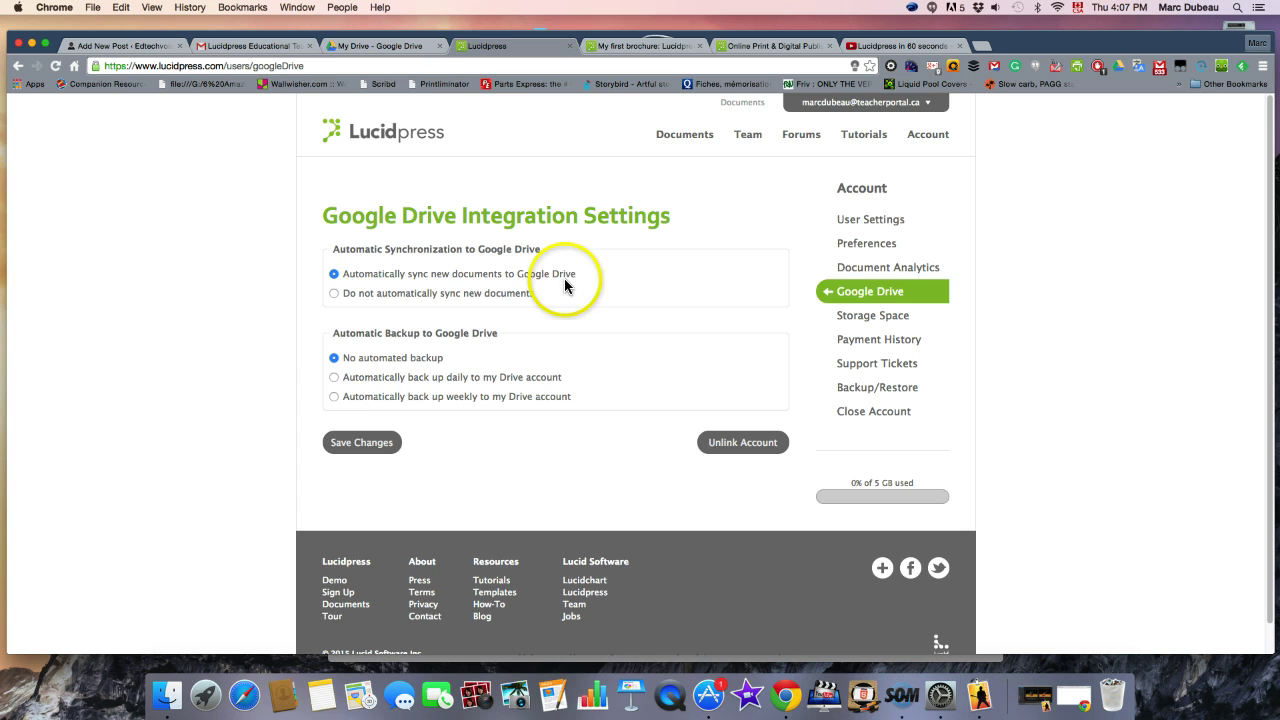
{"action": "left_click", "coordinate": [334, 399]}
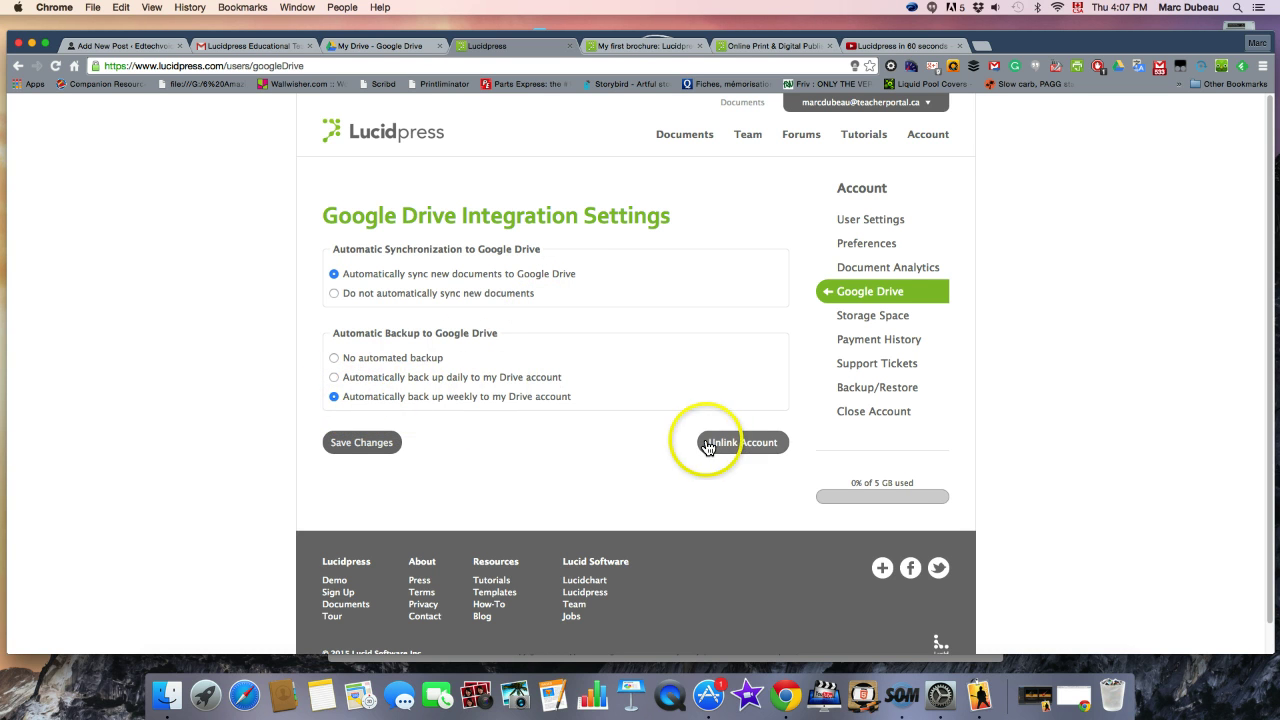
{"action": "left_click", "coordinate": [358, 449]}
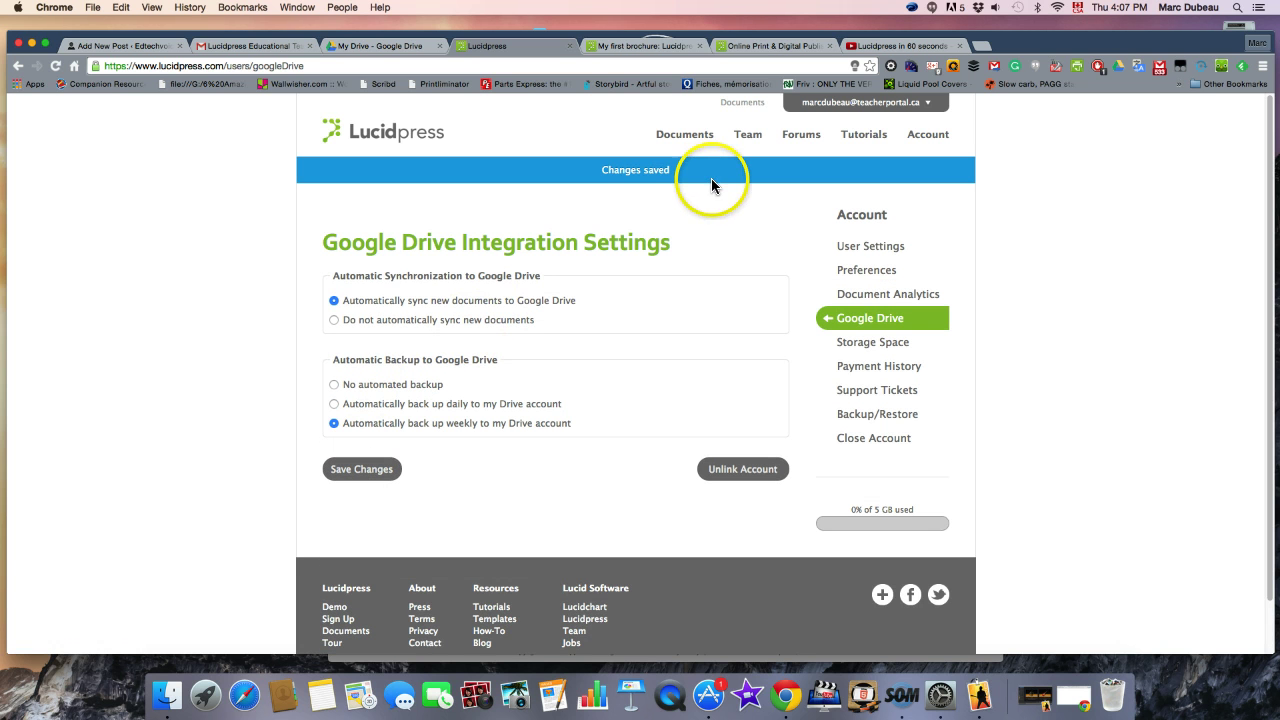
{"action": "left_click", "coordinate": [620, 46]}
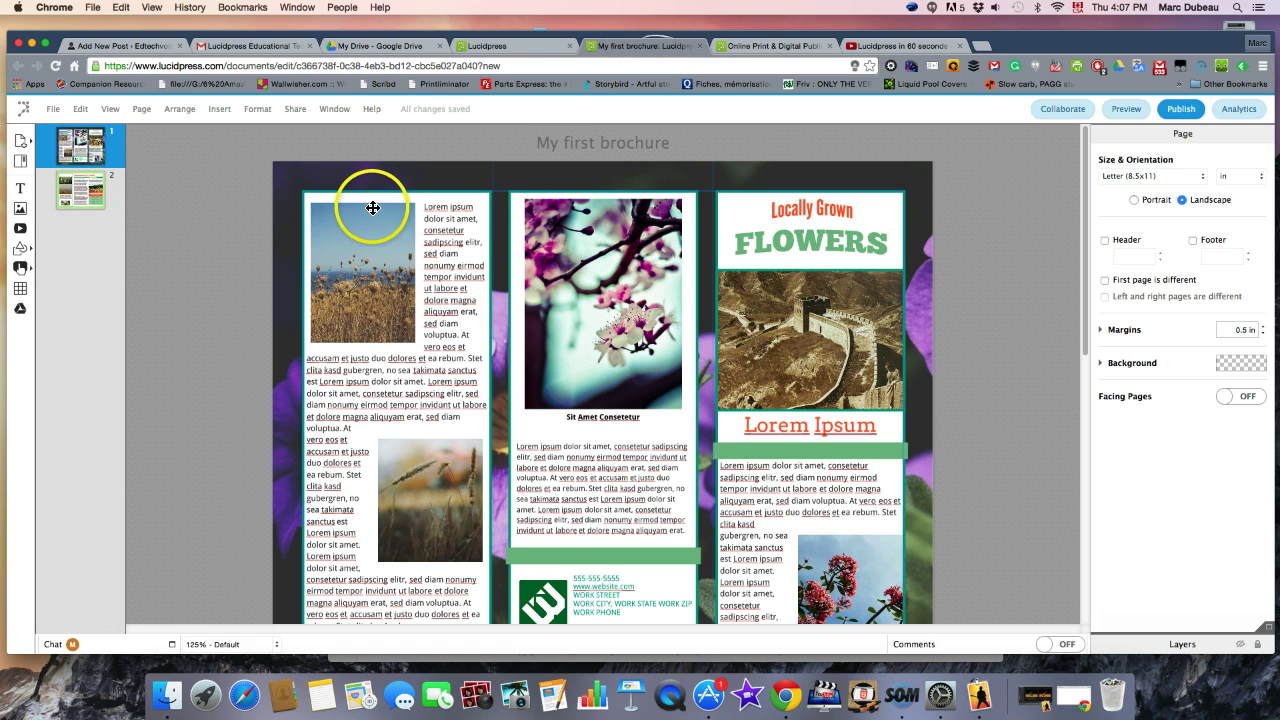
{"action": "left_click", "coordinate": [22, 146]}
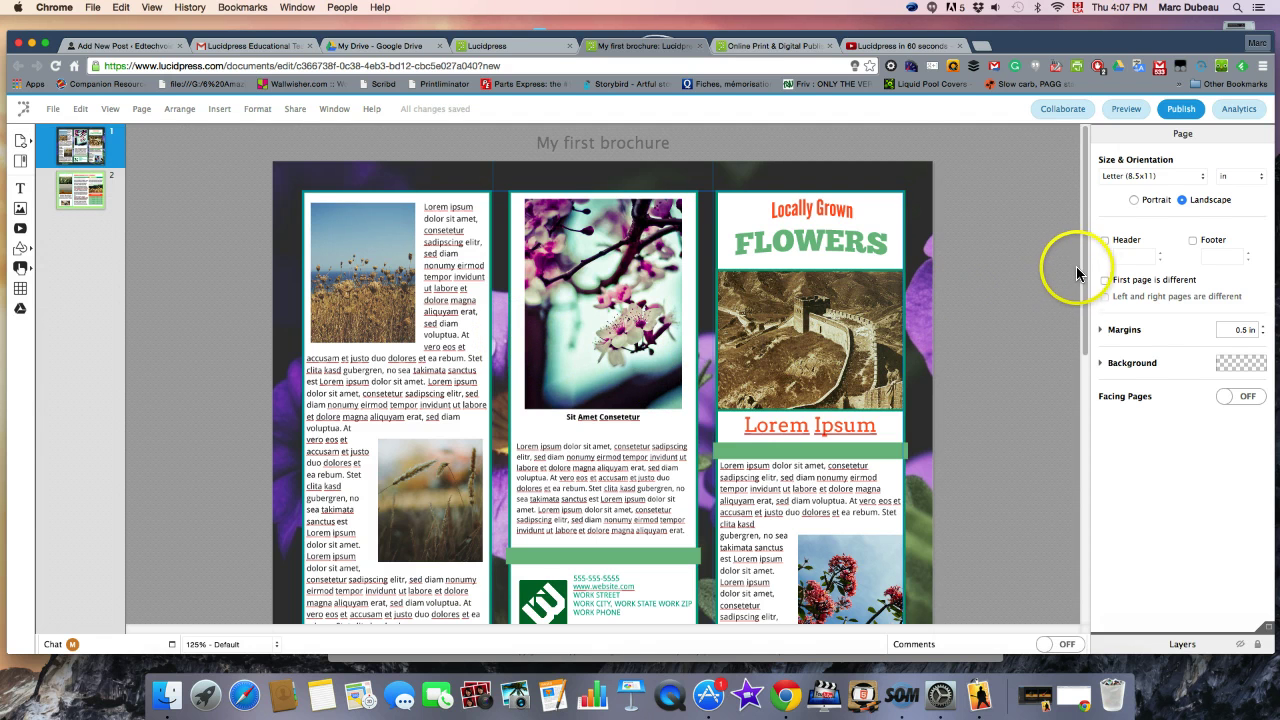
{"action": "mouse_move", "coordinate": [1084, 272]}
{"action": "left_mouse_down"}
{"action": "mouse_move", "coordinate": [1086, 531]}
{"action": "mouse_move", "coordinate": [1073, 284]}
{"action": "left_mouse_up"}
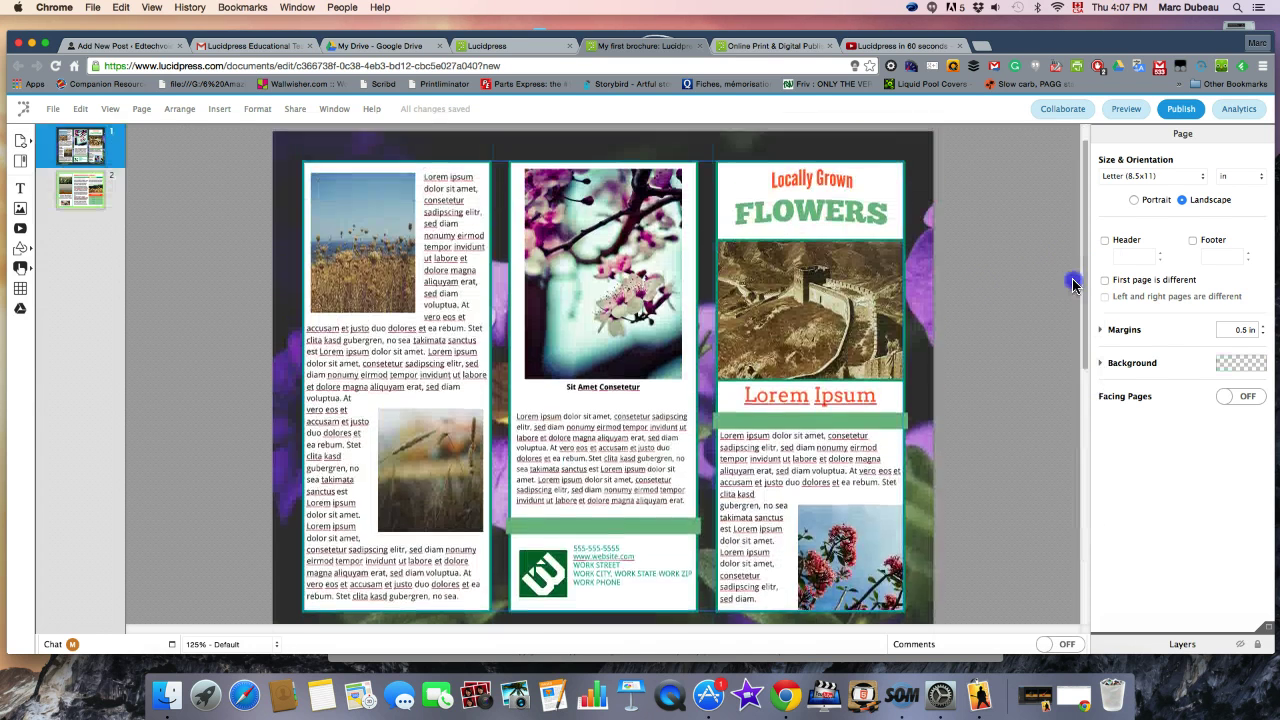
{"action": "left_click", "coordinate": [505, 48]}
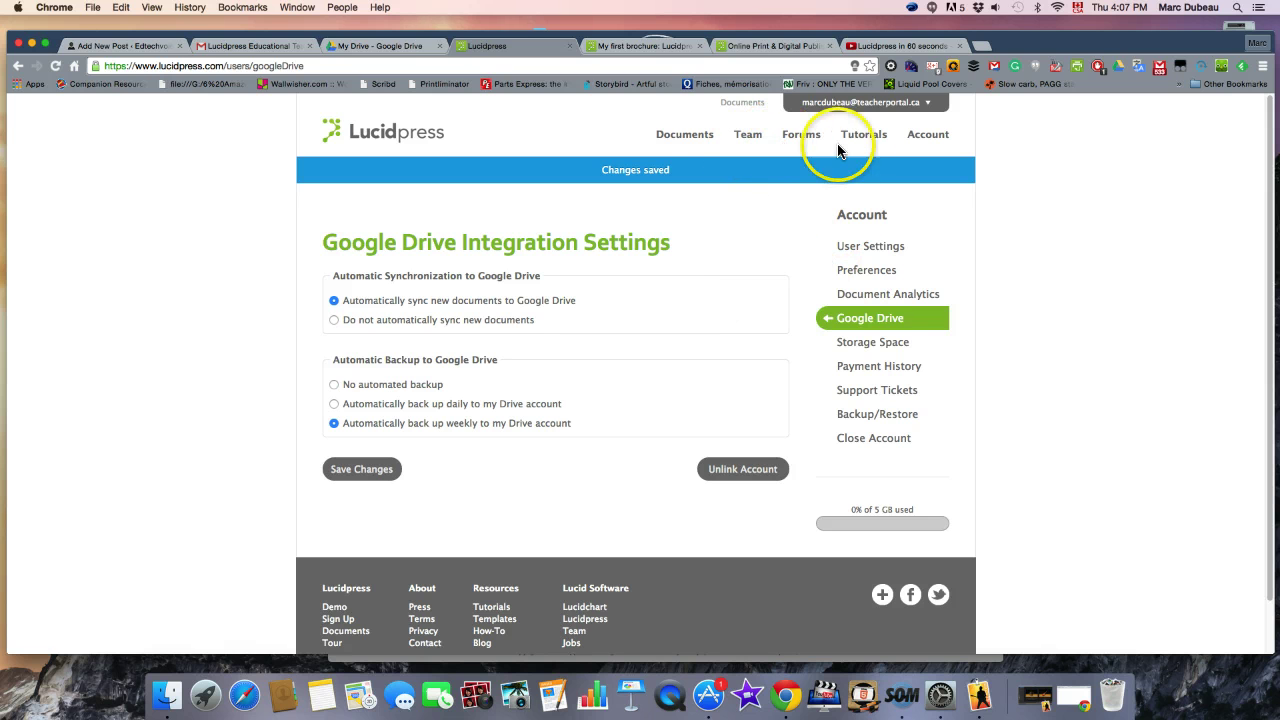
Step: Browse the Print Templates for a new document, then cancel without creating one
{"action": "left_click", "coordinate": [701, 147]}
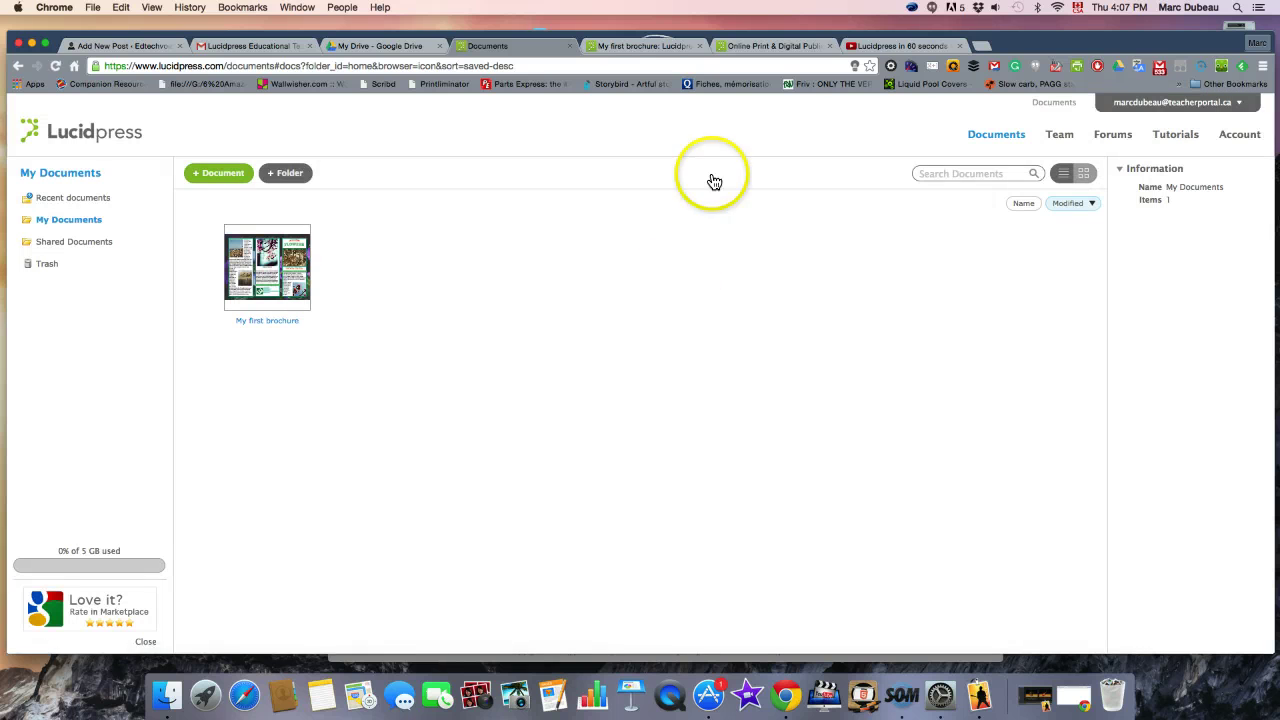
{"action": "left_click", "coordinate": [227, 176]}
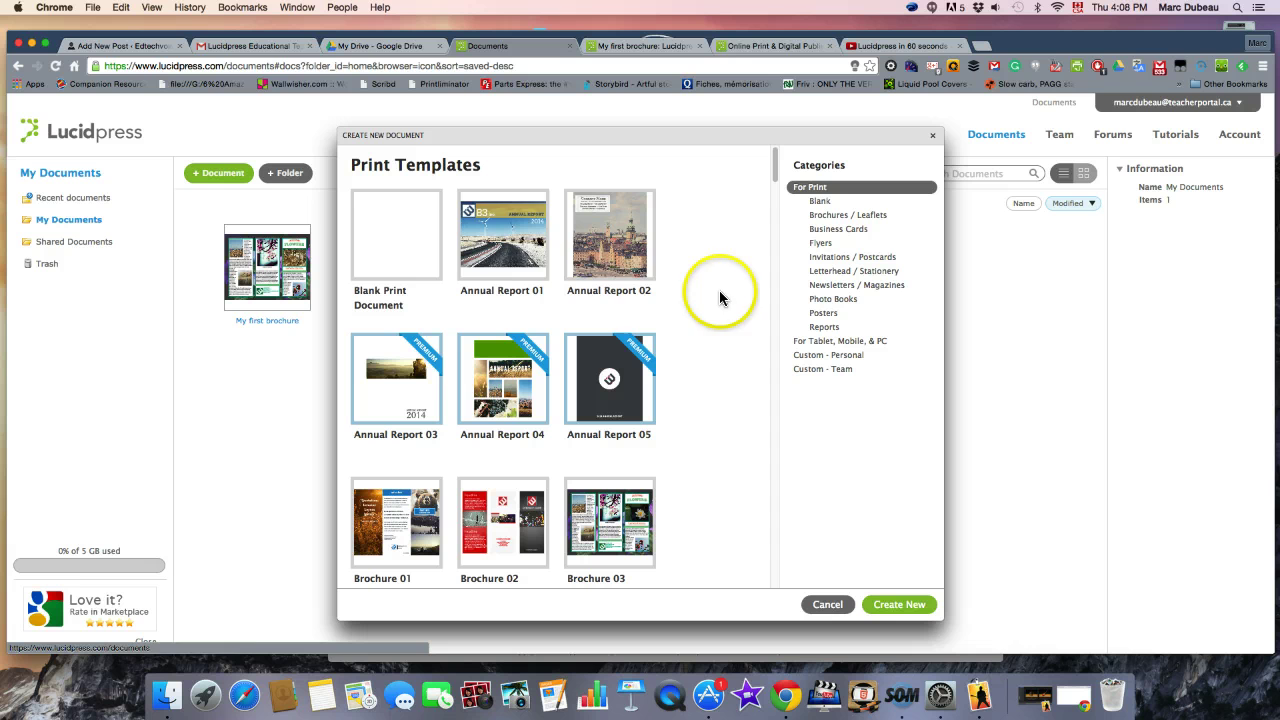
{"action": "mouse_move", "coordinate": [524, 284]}
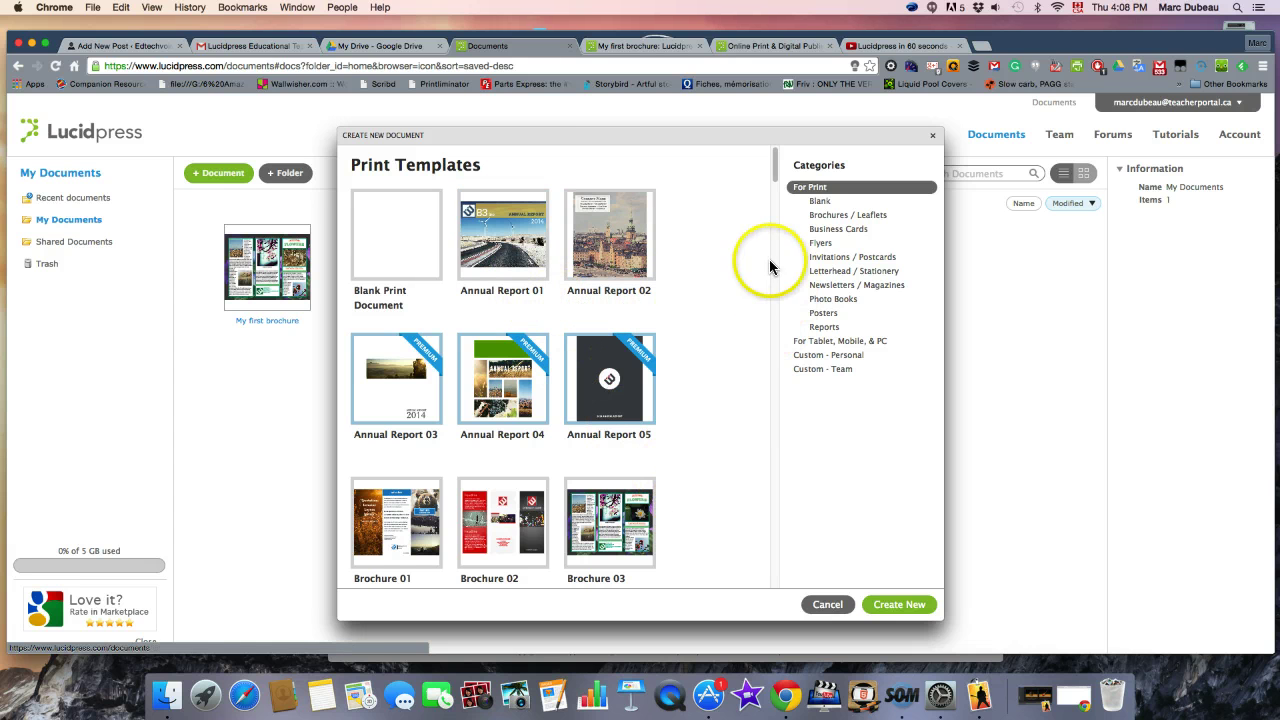
{"action": "left_click_drag", "start_coordinate": [771, 166], "coordinate": [782, 353]}
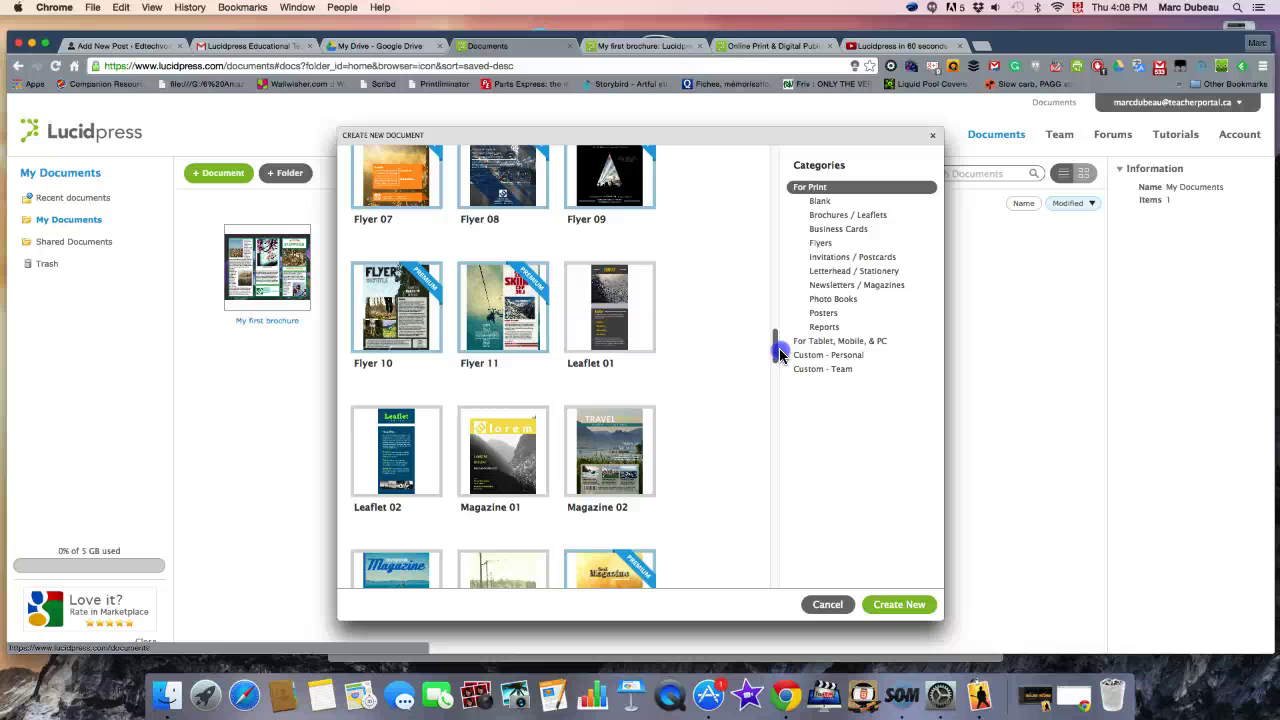
{"action": "left_click_drag", "start_coordinate": [781, 353], "coordinate": [781, 372]}
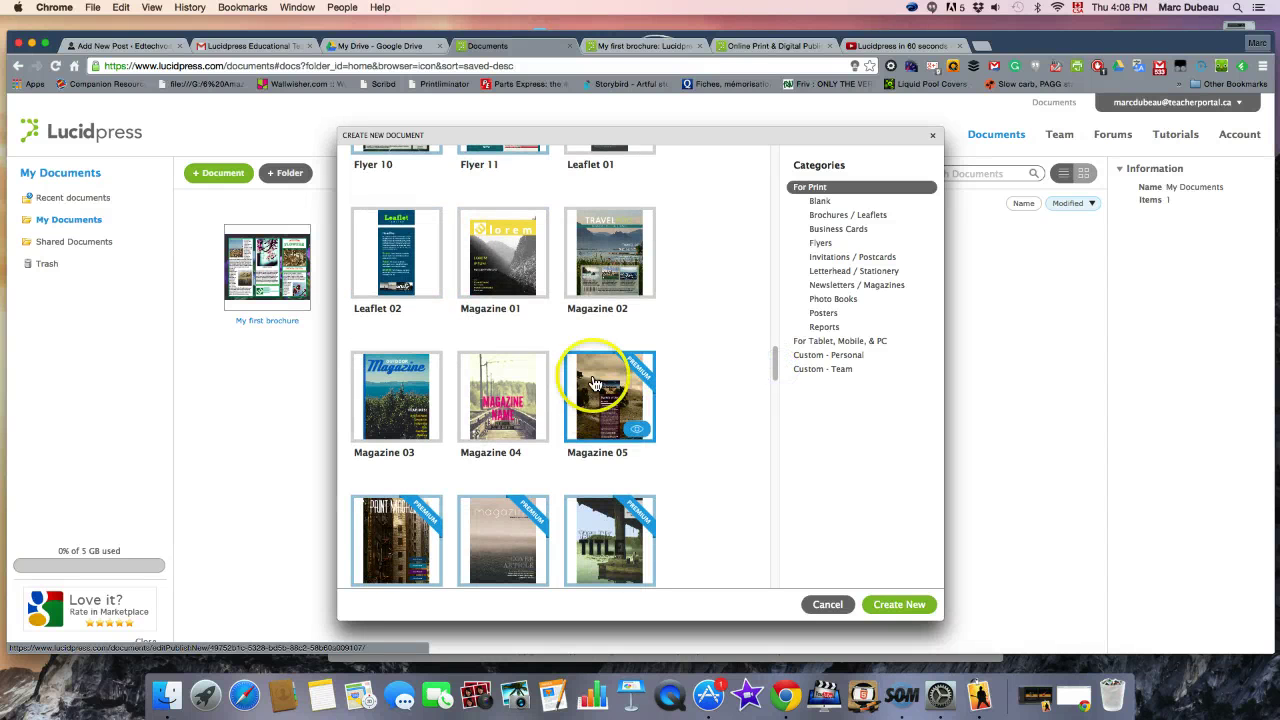
{"action": "left_click_drag", "start_coordinate": [771, 366], "coordinate": [779, 546]}
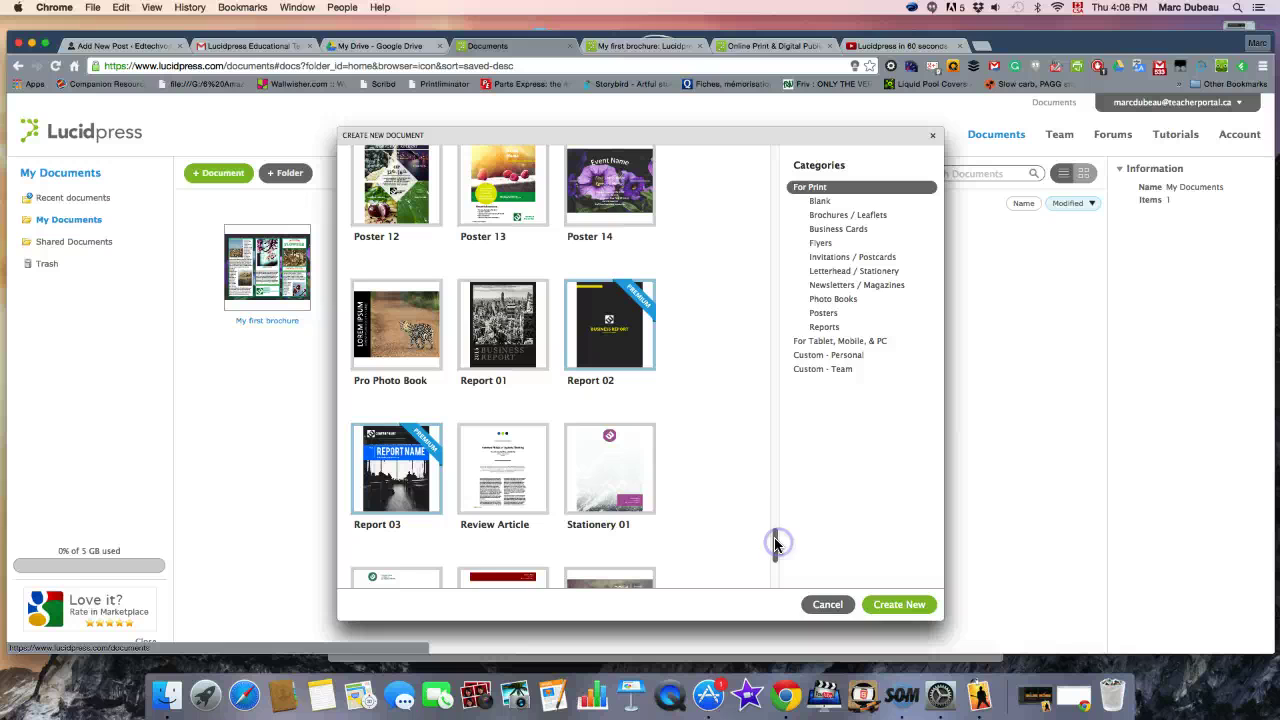
{"action": "left_click", "coordinate": [828, 605]}
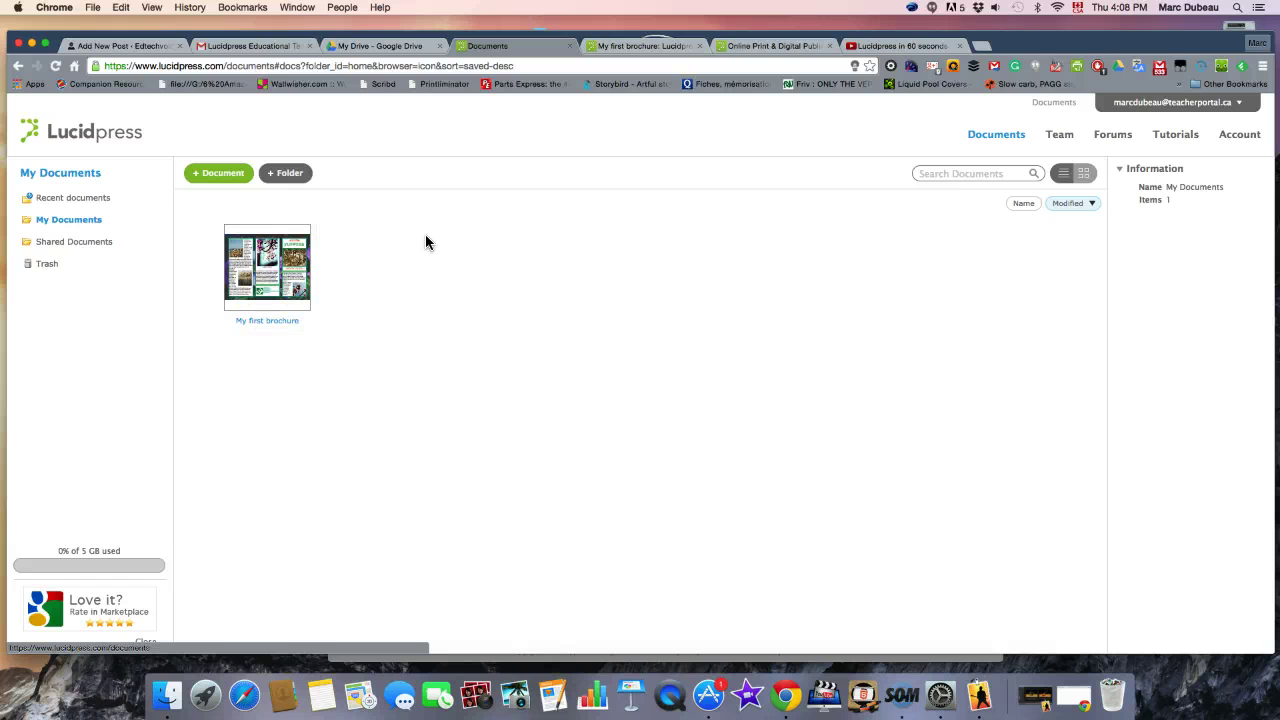
Step: Switch to the My first brochure editor and glance at its File menu
{"action": "left_click", "coordinate": [615, 45]}
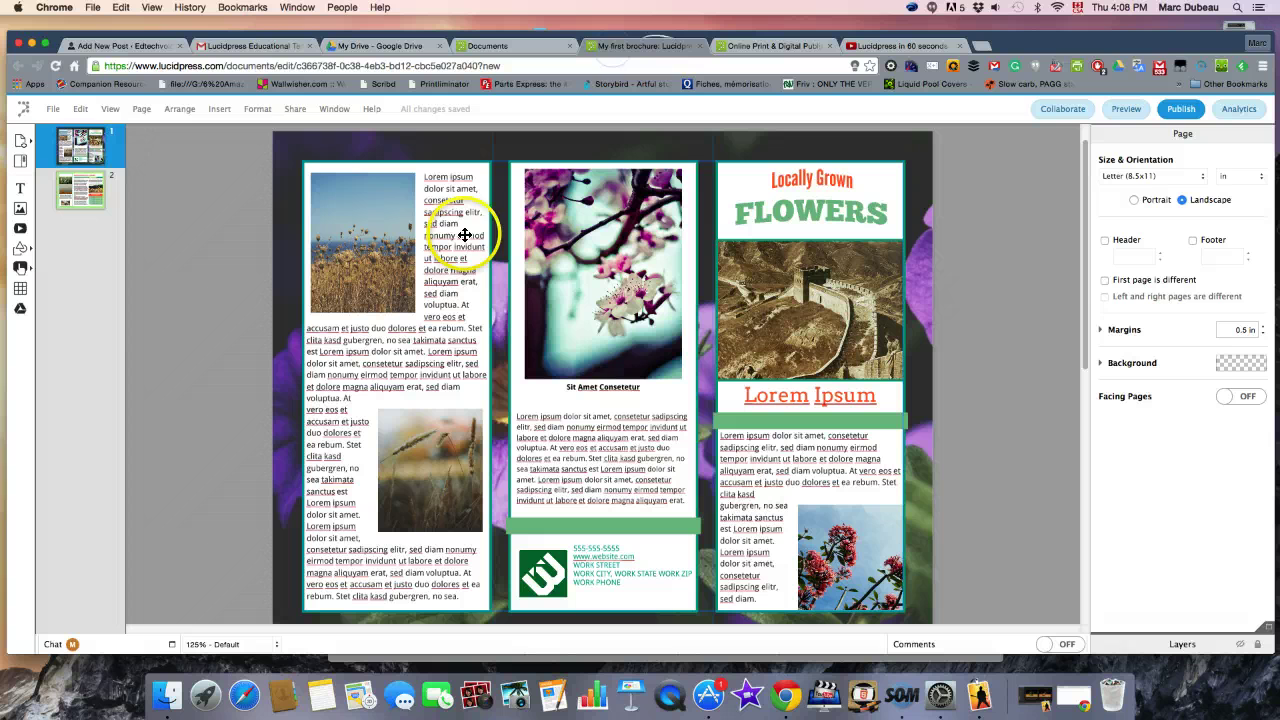
{"action": "left_click", "coordinate": [48, 112]}
{"action": "left_click", "coordinate": [77, 160]}
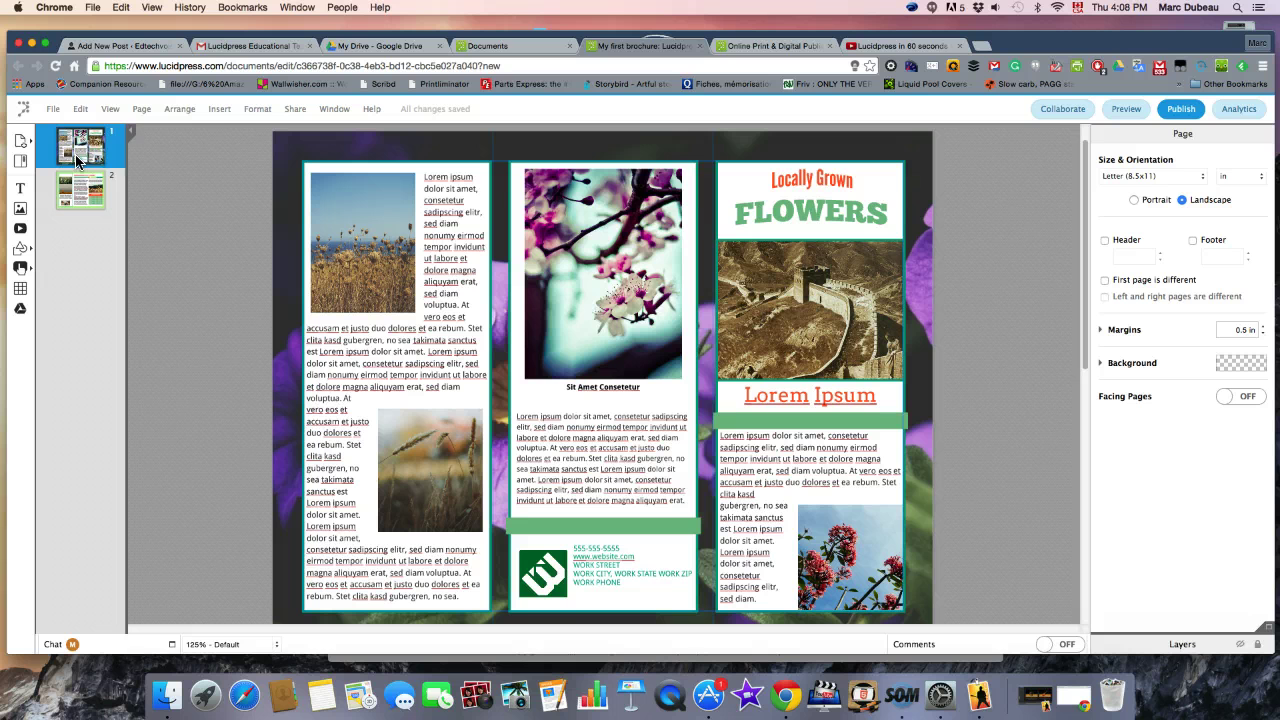
Step: Open the Lucidpress folder in Google Drive to see the synced My first brochure
{"action": "left_click", "coordinate": [370, 47]}
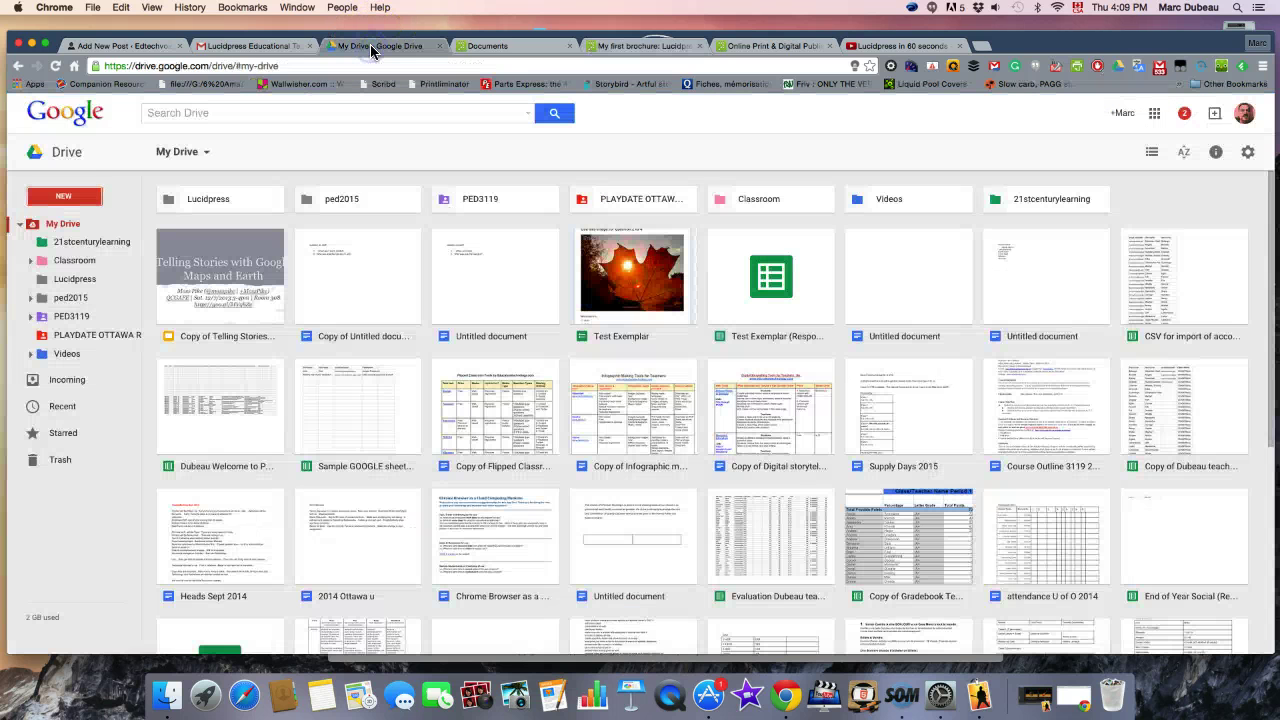
{"action": "right_click", "coordinate": [82, 286]}
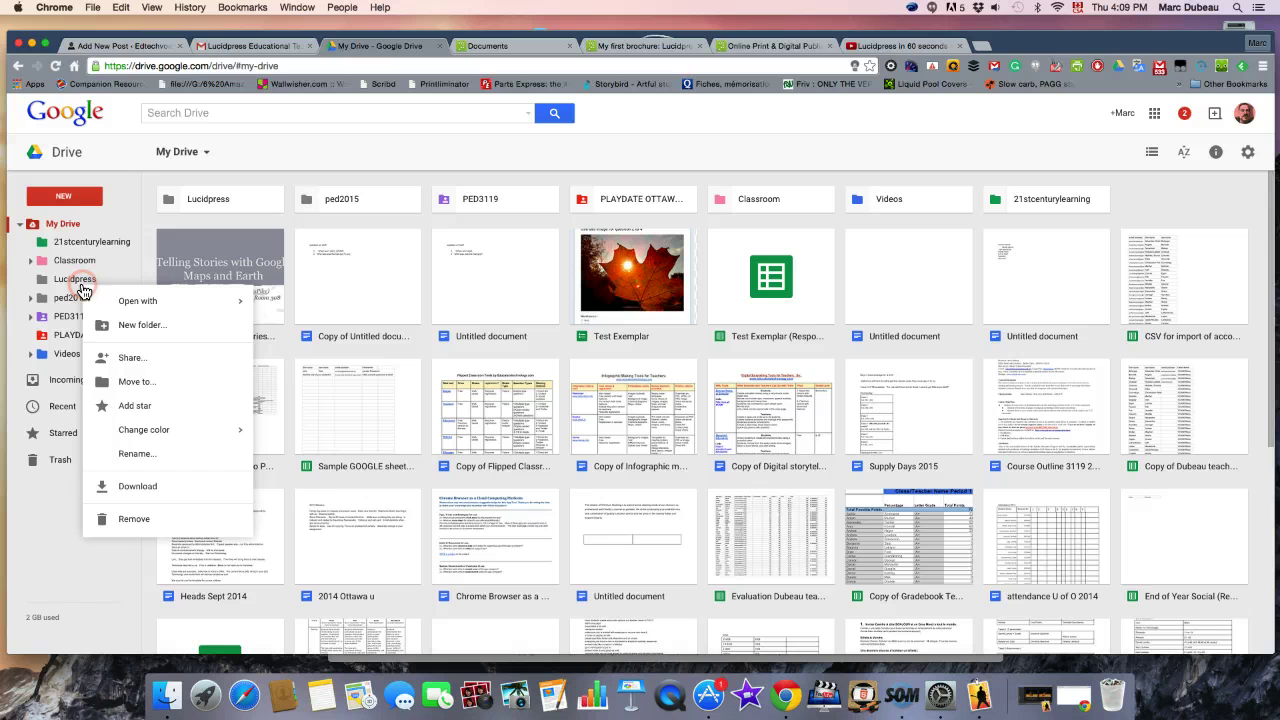
{"action": "mouse_move", "coordinate": [234, 429]}
{"action": "left_click", "coordinate": [275, 430]}
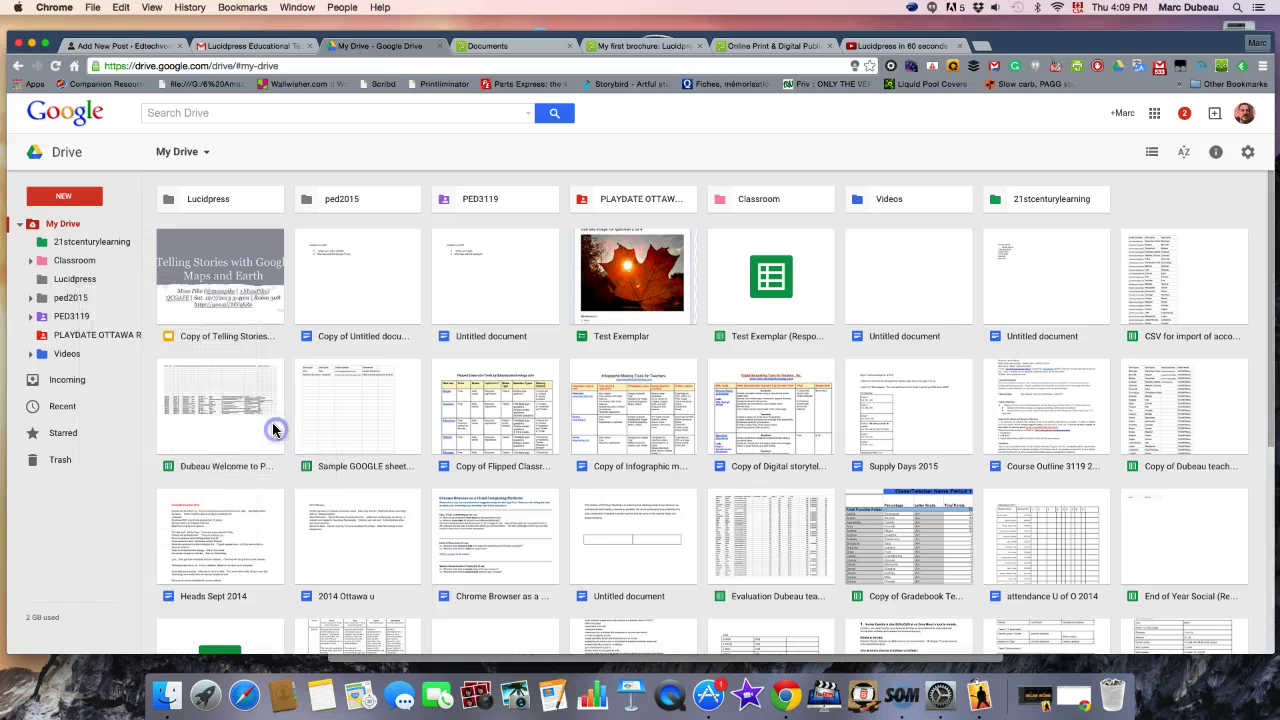
{"action": "left_click", "coordinate": [86, 282]}
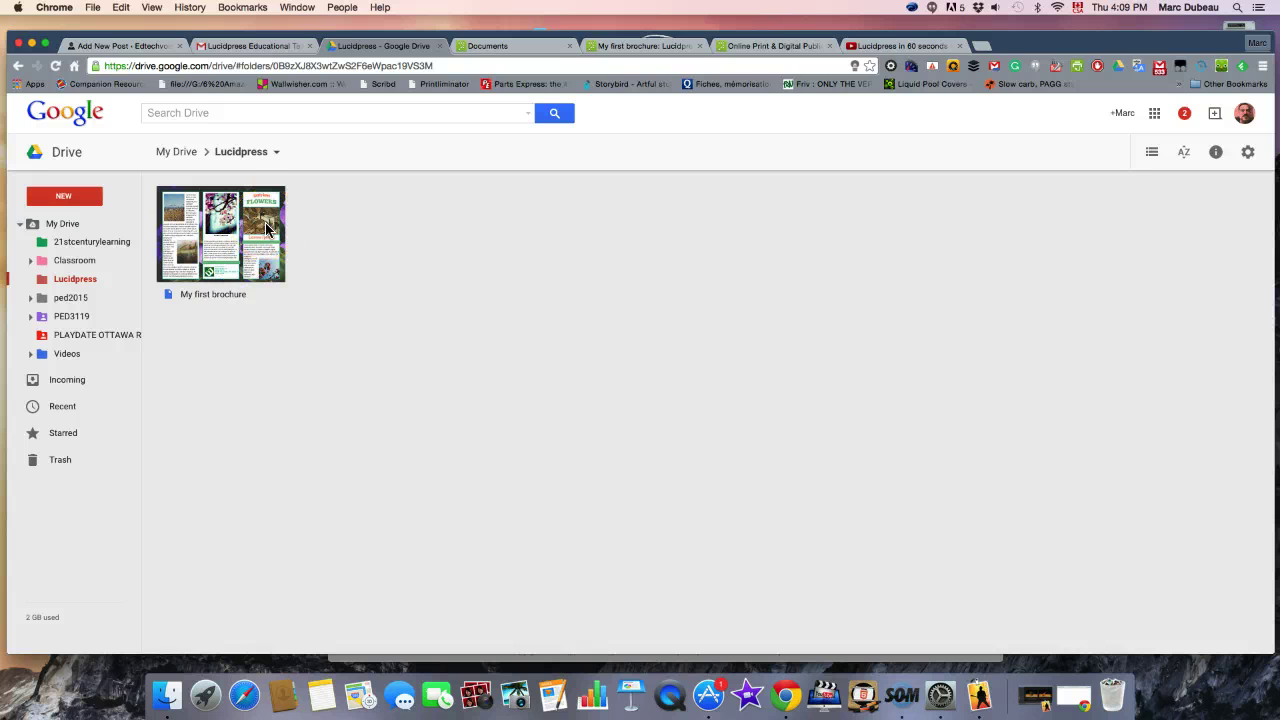
Step: Close the brochure's Collaborate dialog without inviting anyone, then select the Locally Grown heading
{"action": "left_click", "coordinate": [676, 46]}
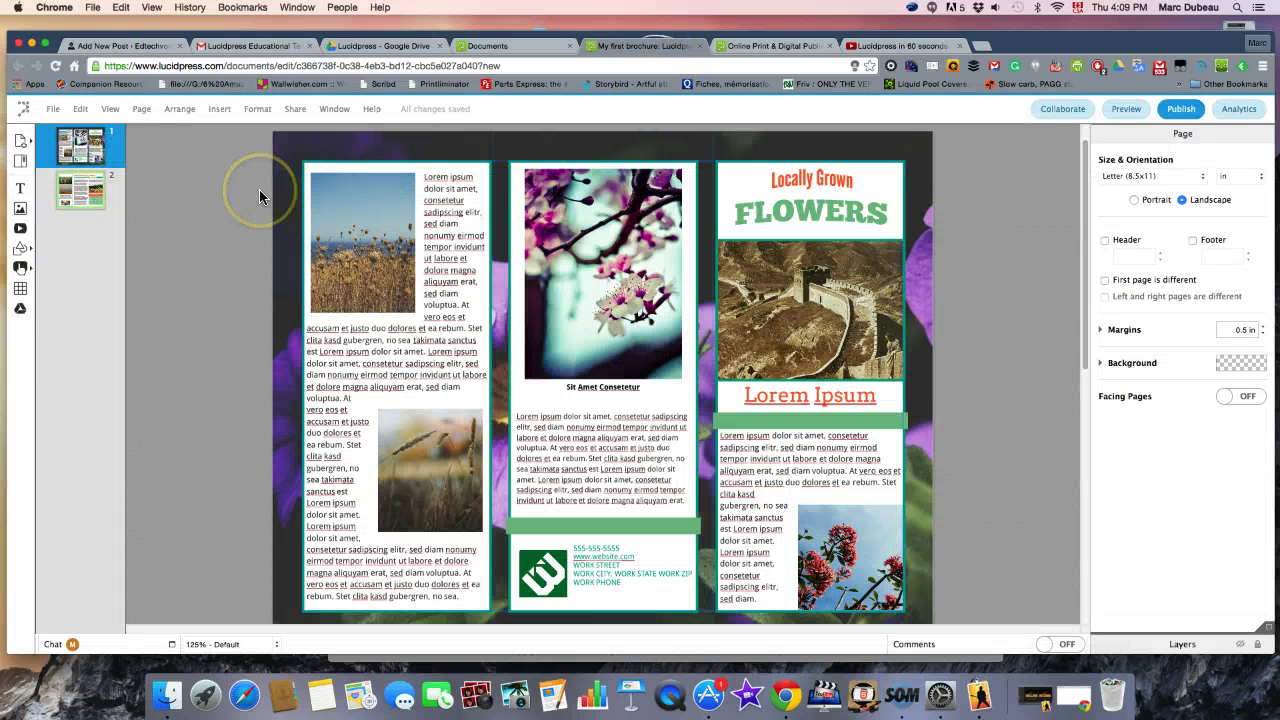
{"action": "left_click", "coordinate": [1062, 108]}
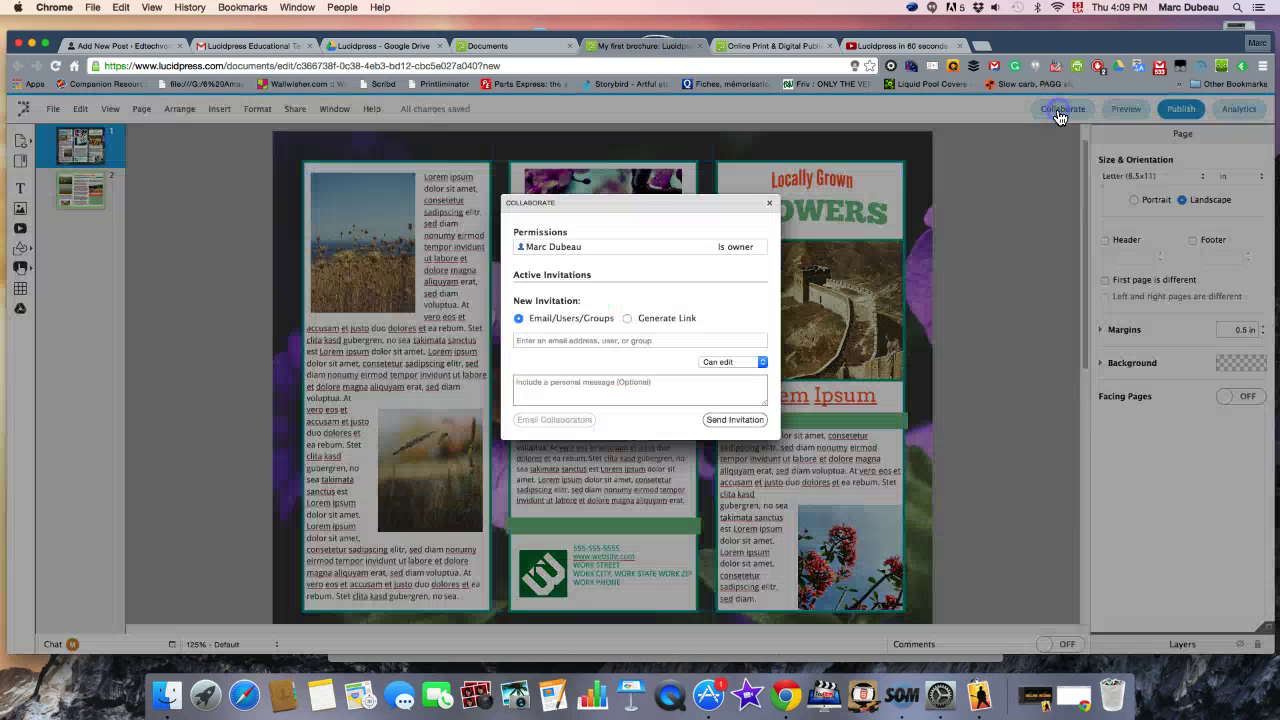
{"action": "left_click", "coordinate": [679, 340]}
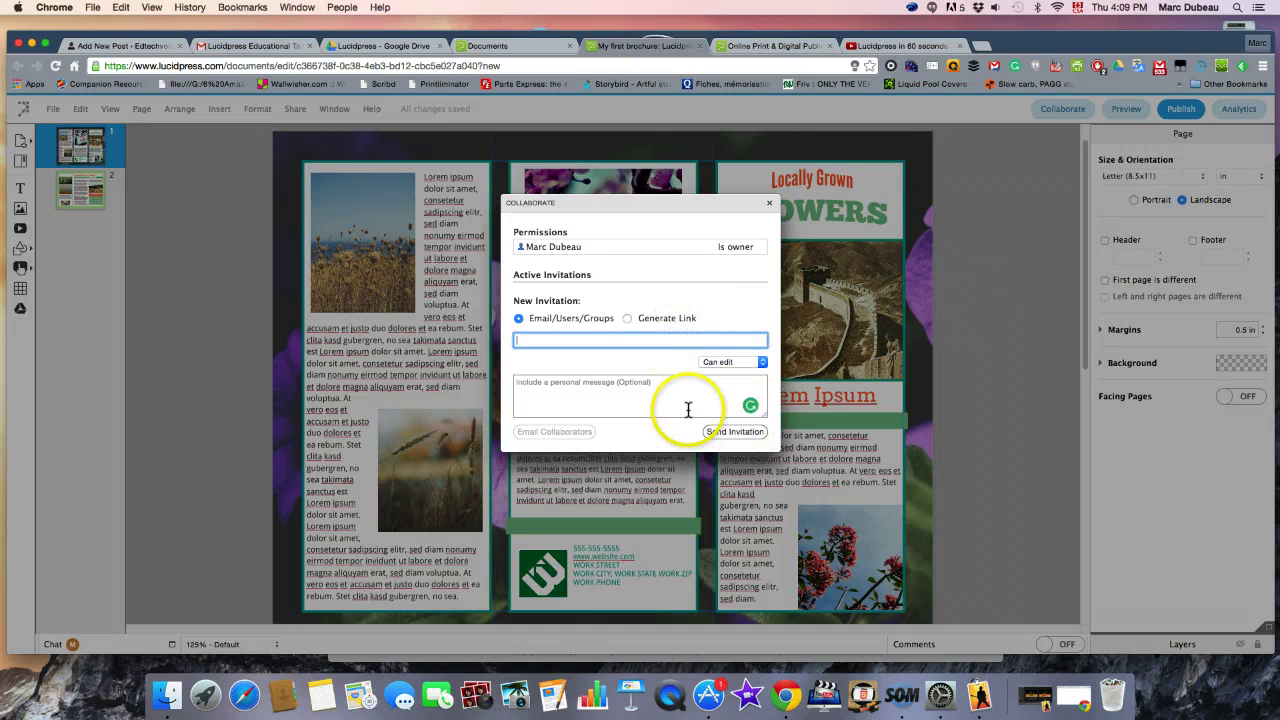
{"action": "left_click", "coordinate": [770, 203]}
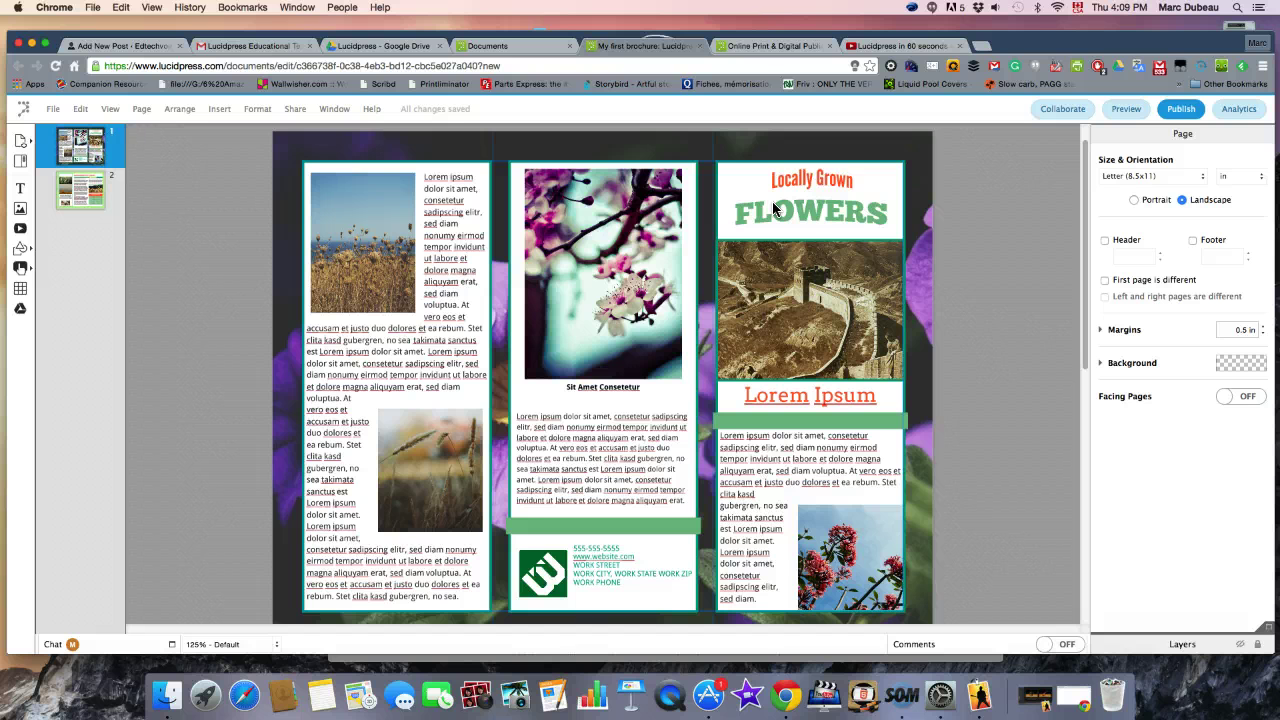
{"action": "left_click", "coordinate": [790, 199]}
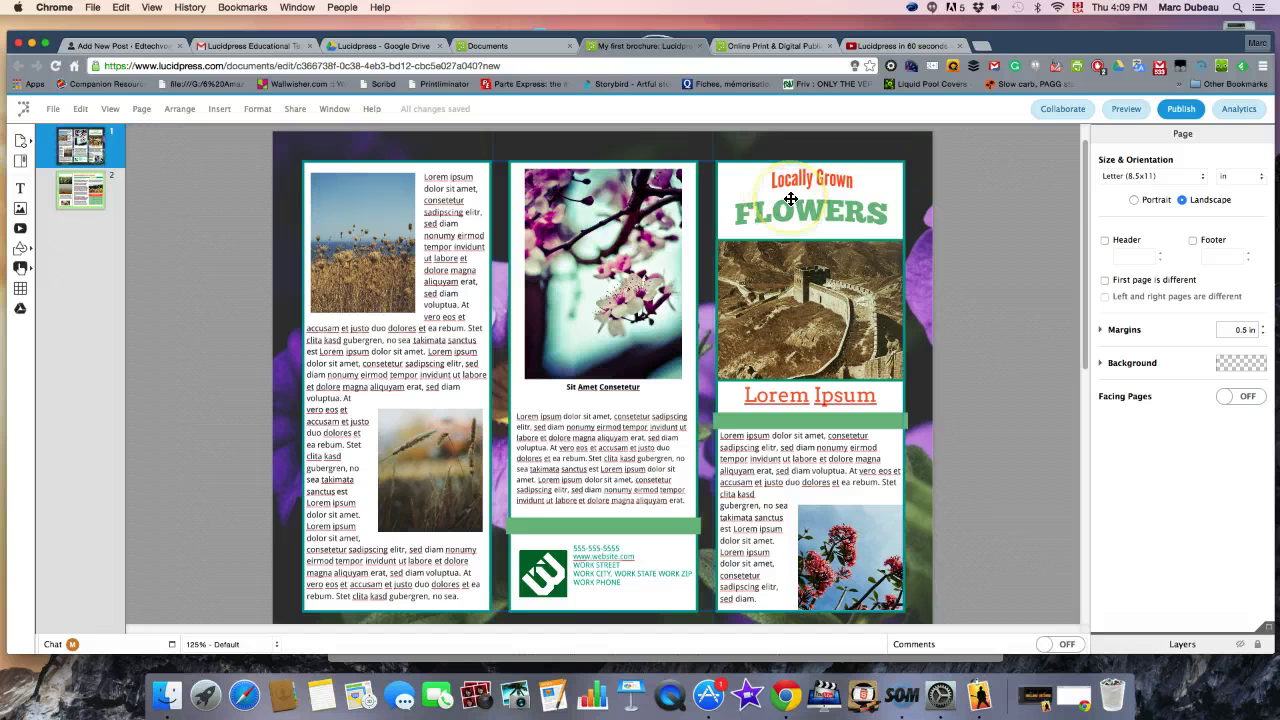